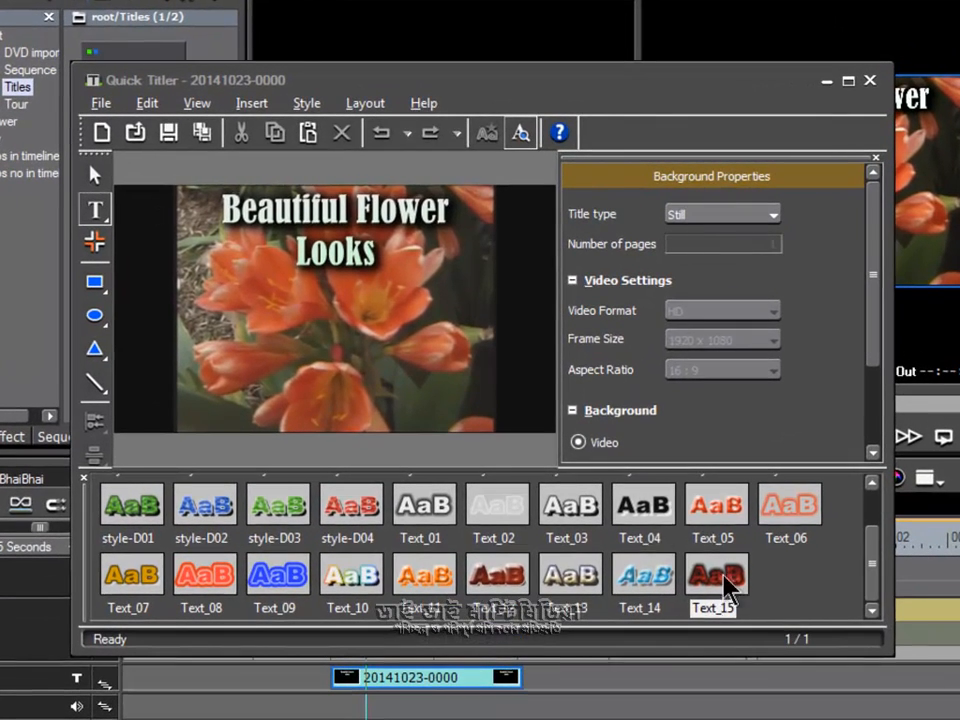
Draw a rectangle about 407 by 360 on the lower-left part of the title image and set its fill transparency to 0%.
{"action": "left_click", "coordinate": [97, 210]}
{"action": "left_click", "coordinate": [95, 285]}
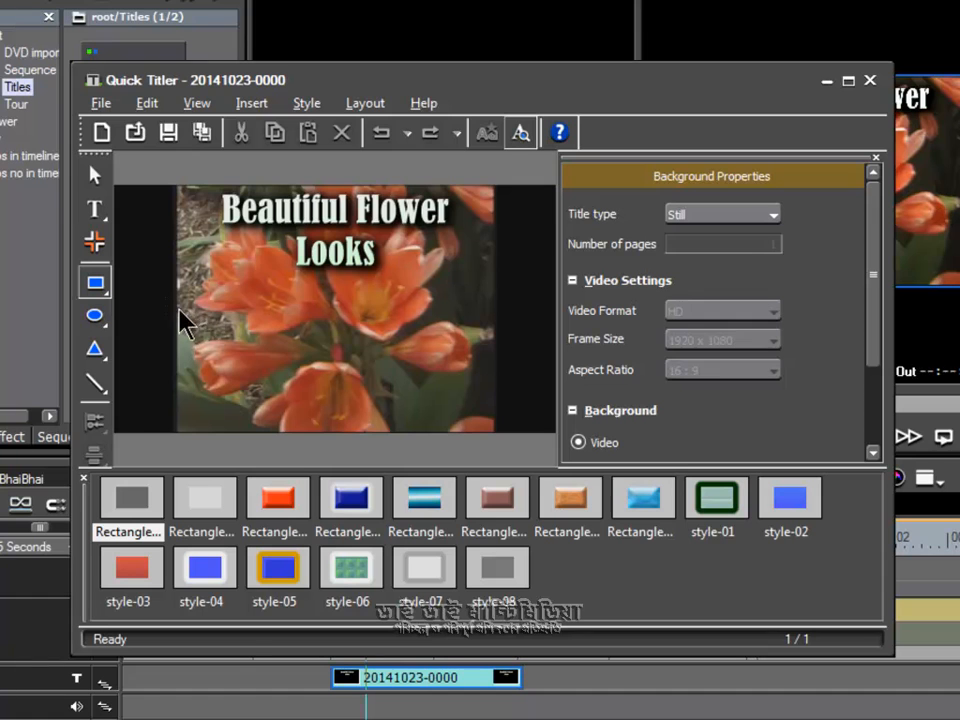
{"action": "left_click_drag", "start_coordinate": [201, 312], "coordinate": [295, 398]}
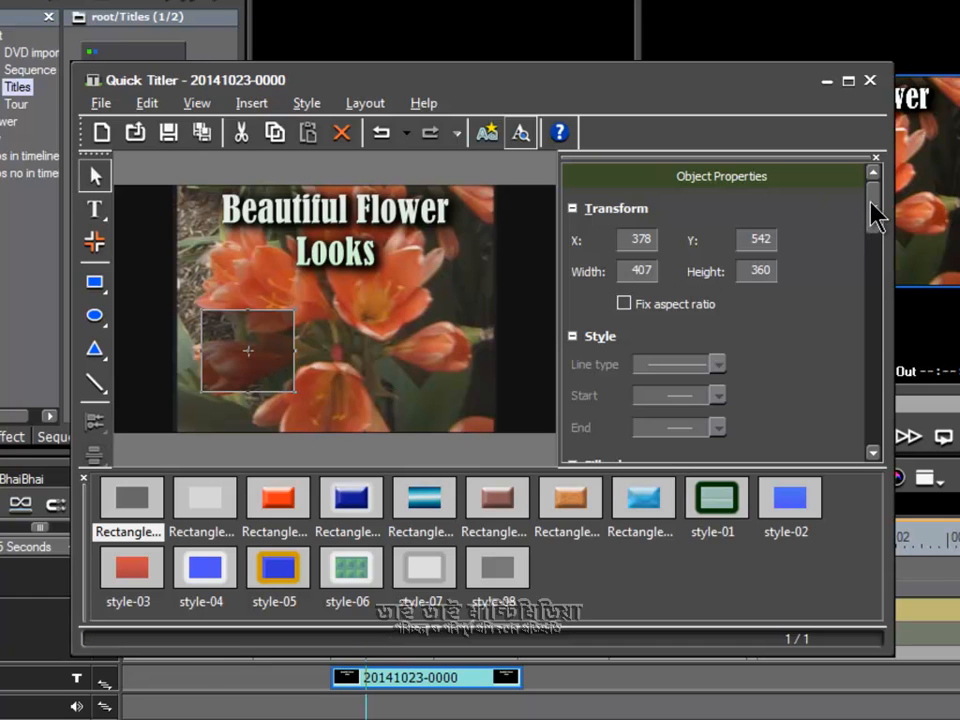
{"action": "left_click_drag", "start_coordinate": [868, 206], "coordinate": [851, 250]}
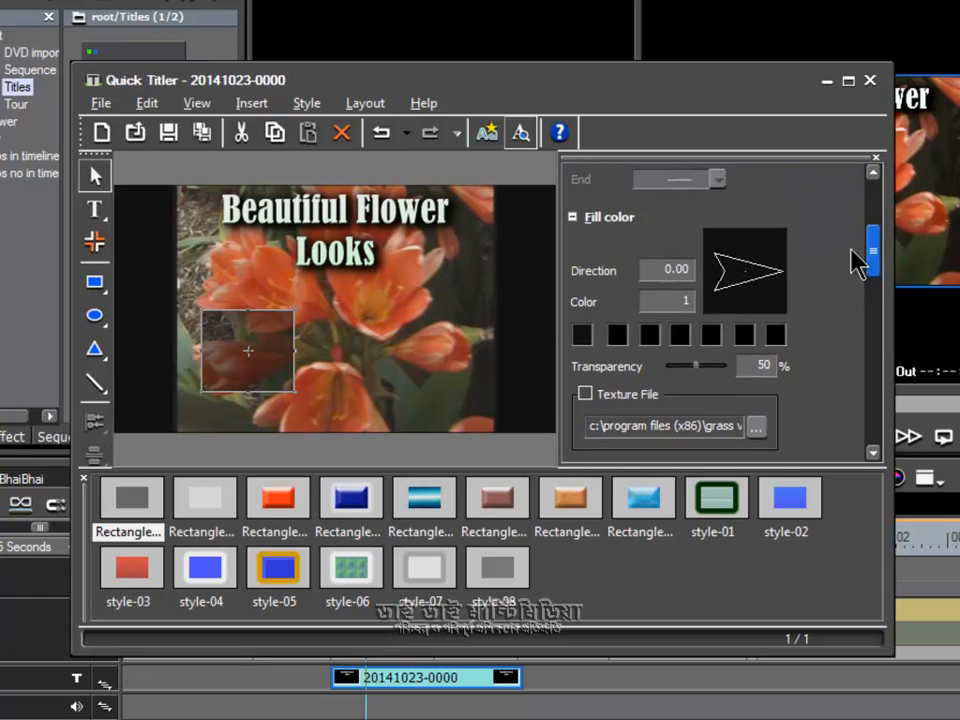
{"action": "left_click_drag", "start_coordinate": [703, 373], "coordinate": [654, 386]}
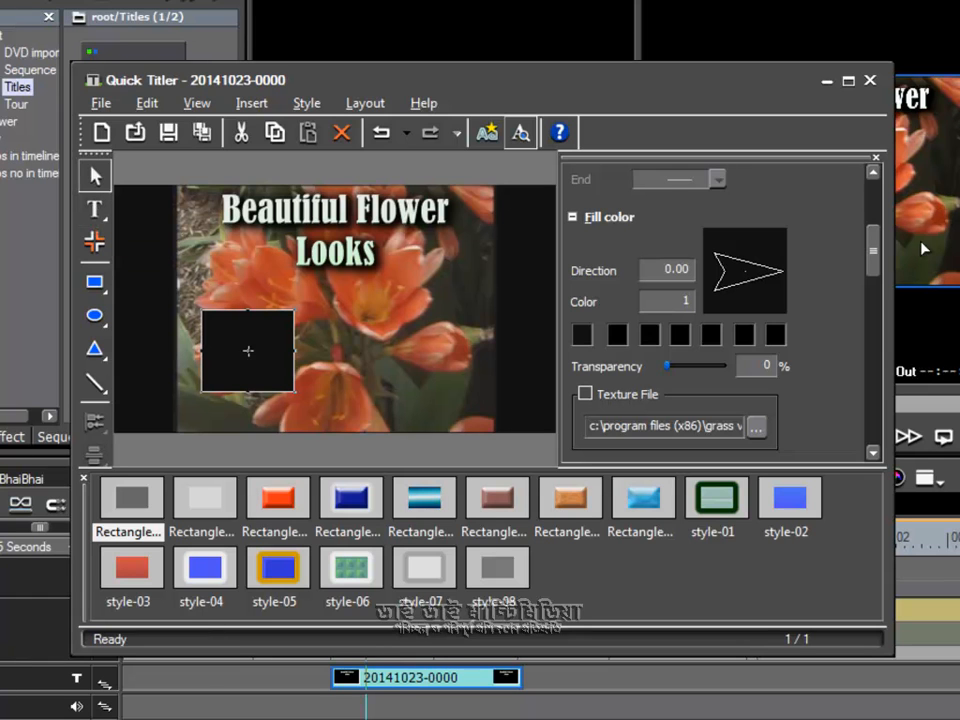
{"action": "left_click_drag", "start_coordinate": [872, 251], "coordinate": [875, 193]}
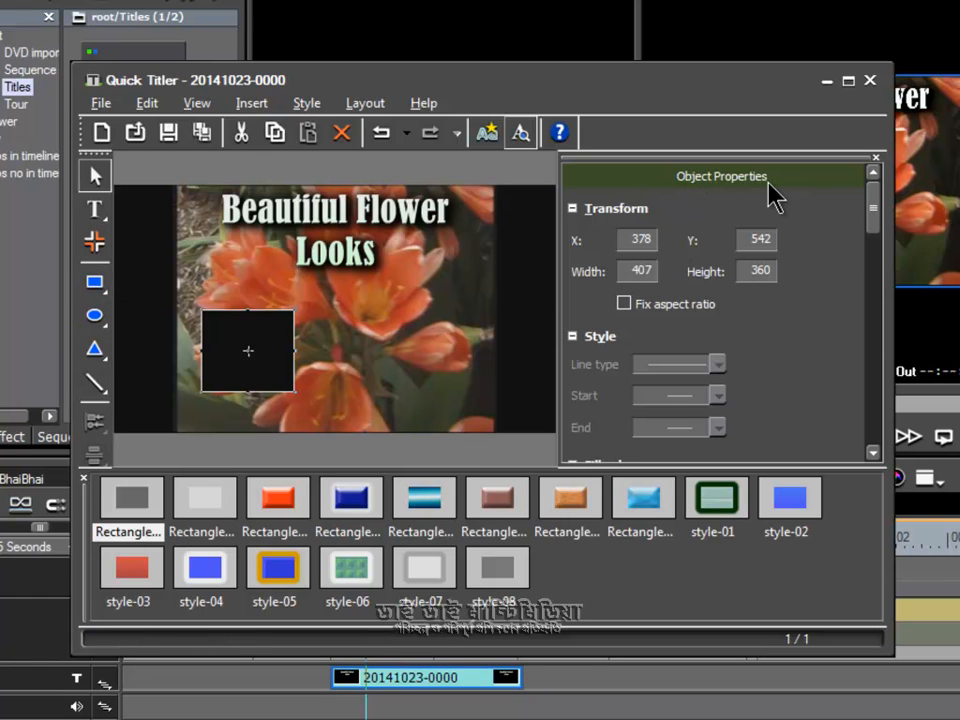
Draw an ellipse about 234 by 299 to the right of the rectangle, and a slanted line from about (1233, 1038) to (1411, 673).
{"action": "left_click", "coordinate": [95, 316]}
{"action": "left_click_drag", "start_coordinate": [339, 345], "coordinate": [381, 425]}
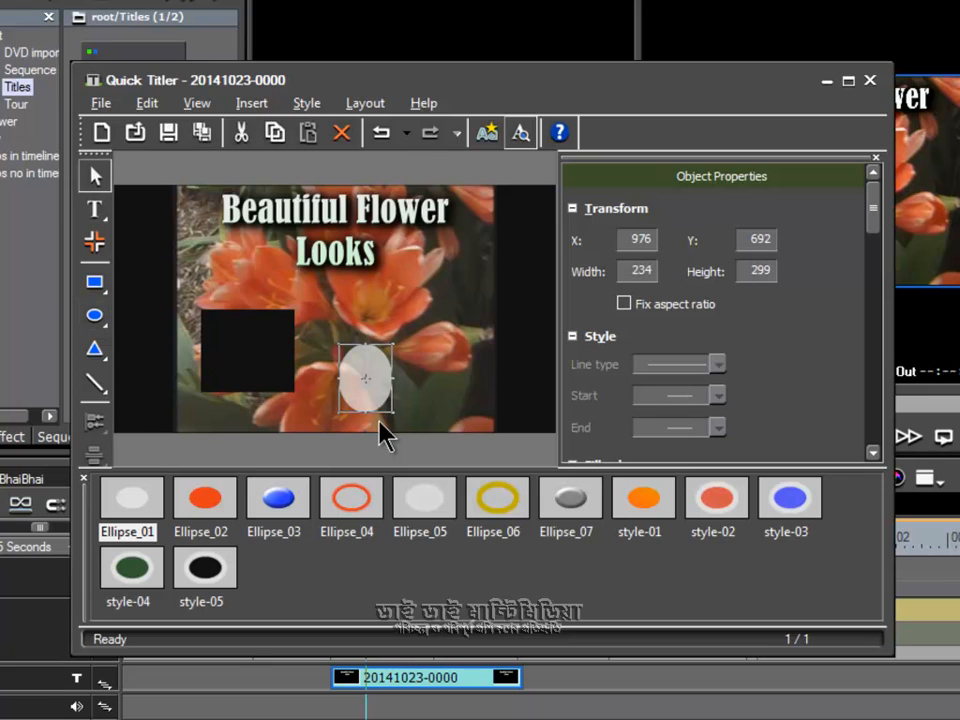
{"action": "left_click", "coordinate": [95, 383]}
{"action": "left_click_drag", "start_coordinate": [398, 425], "coordinate": [438, 343]}
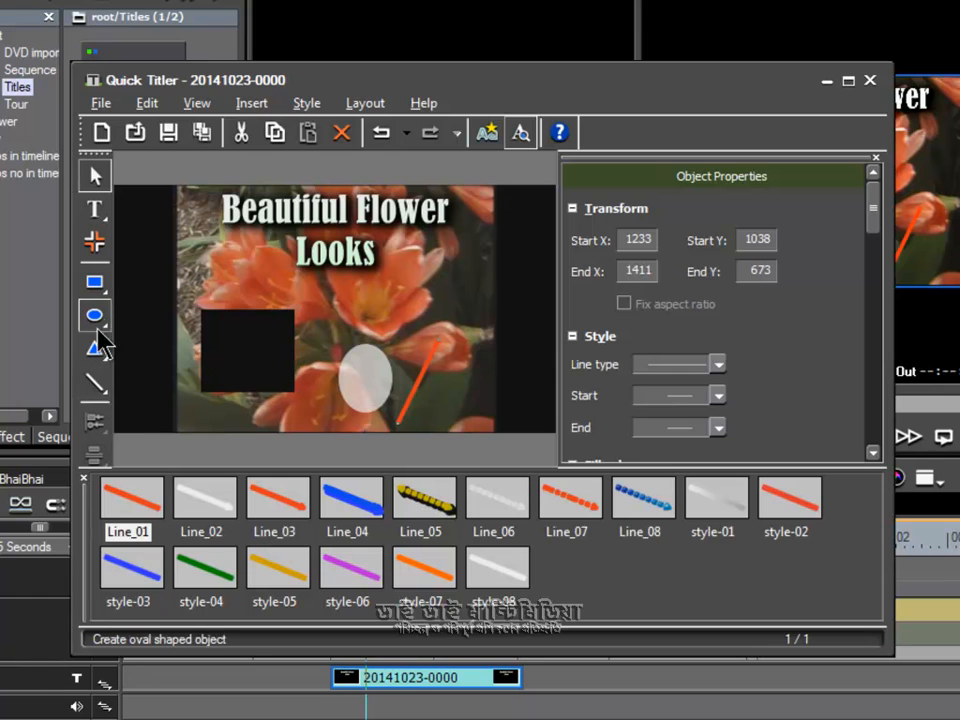
Draw a style-01 rounded rectangle about 131 by 299 beneath the word "Looks".
{"action": "left_click", "coordinate": [112, 293]}
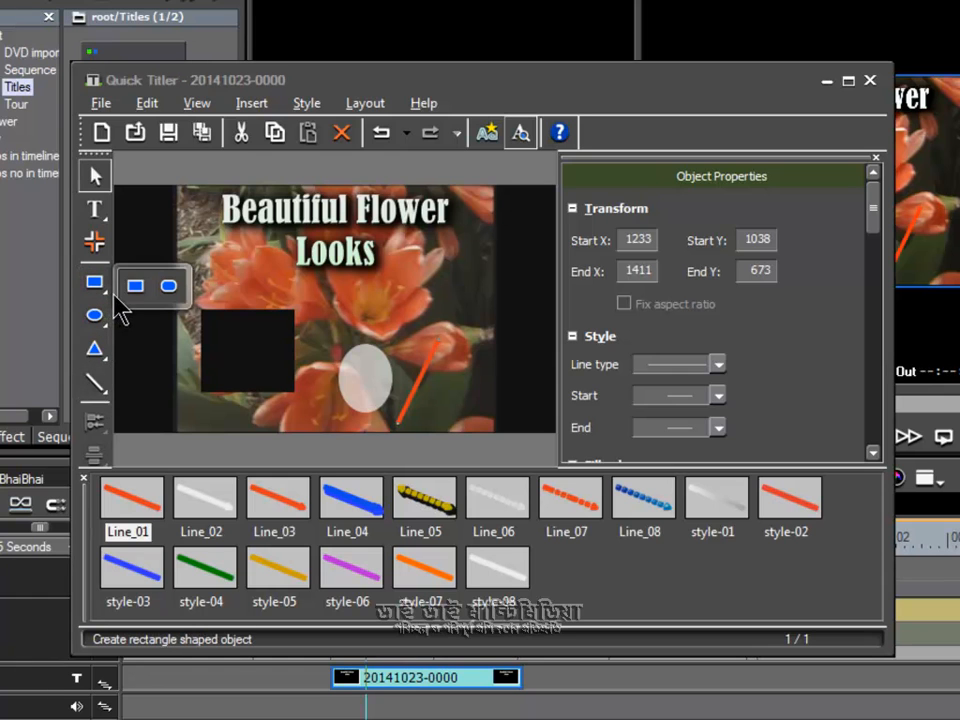
{"action": "left_click", "coordinate": [172, 286]}
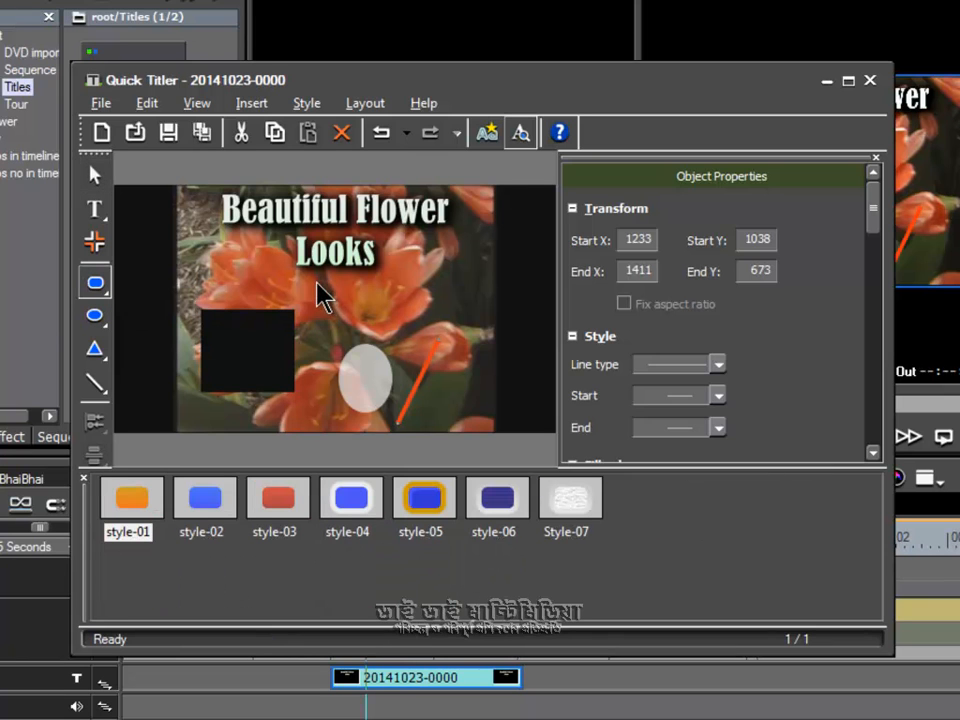
{"action": "left_click_drag", "start_coordinate": [315, 280], "coordinate": [345, 351]}
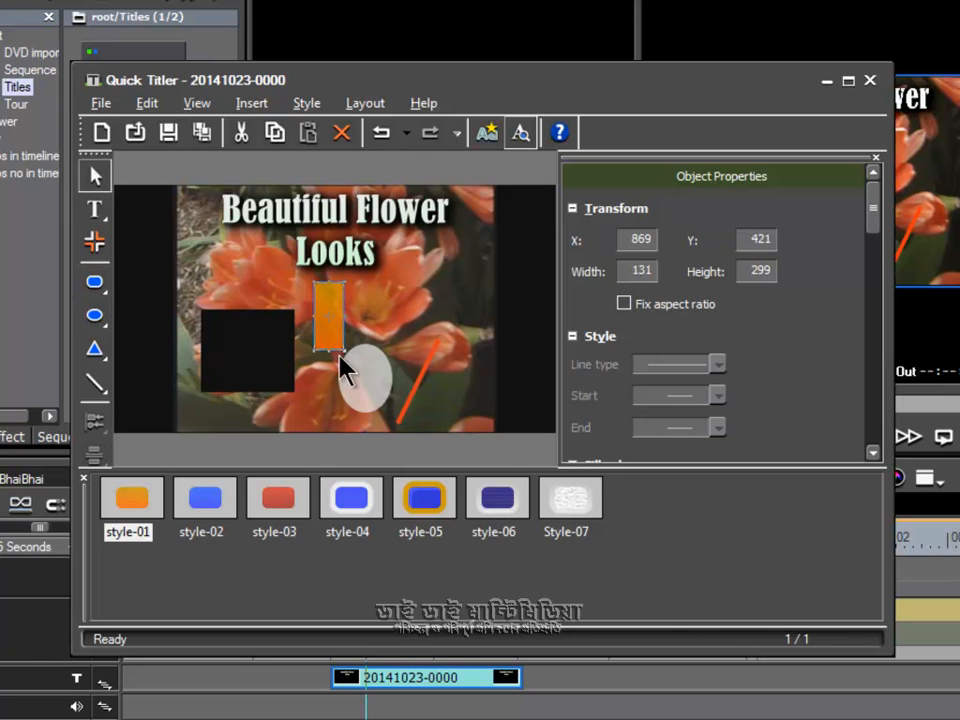
{"action": "left_click", "coordinate": [349, 302]}
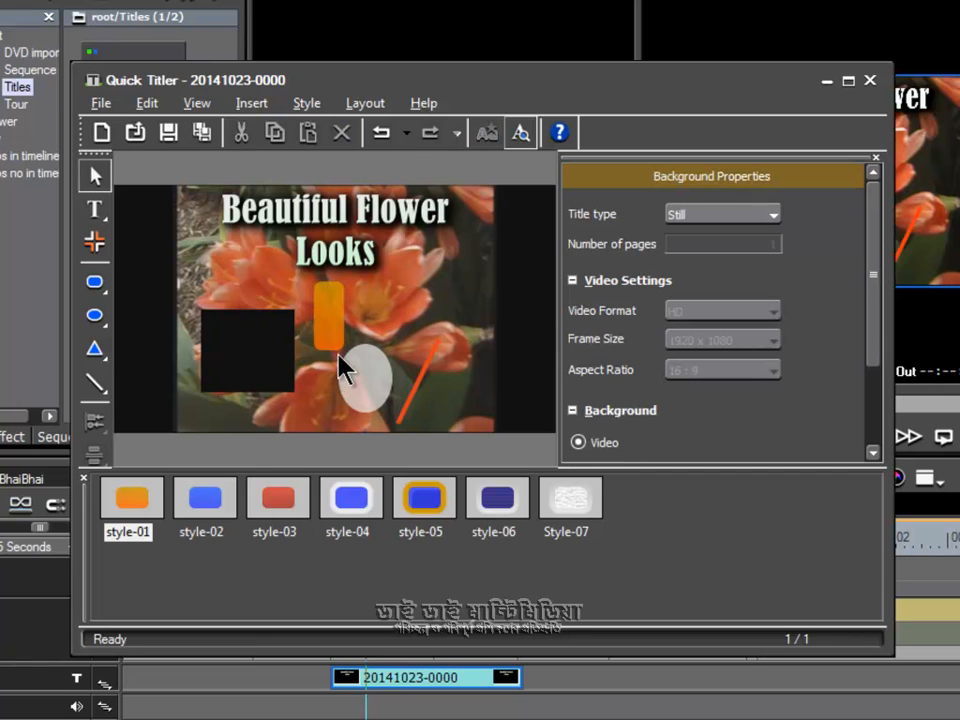
{"action": "left_click", "coordinate": [339, 300]}
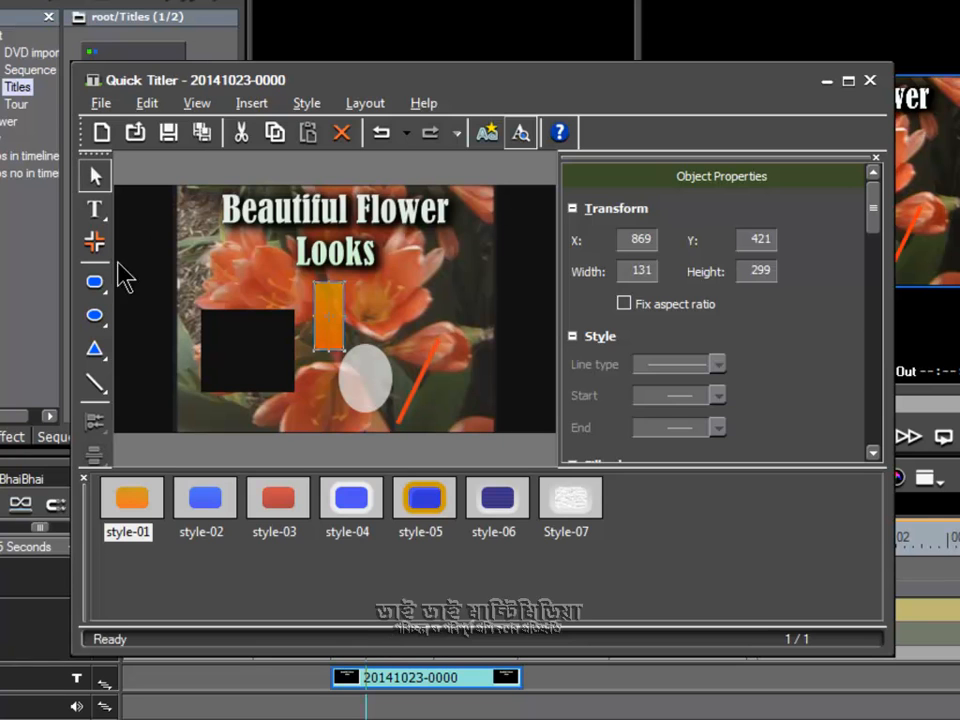
{"action": "left_click_drag", "start_coordinate": [876, 218], "coordinate": [883, 182]}
{"action": "left_click", "coordinate": [253, 366]}
{"action": "left_click", "coordinate": [324, 311]}
{"action": "left_click", "coordinate": [366, 378]}
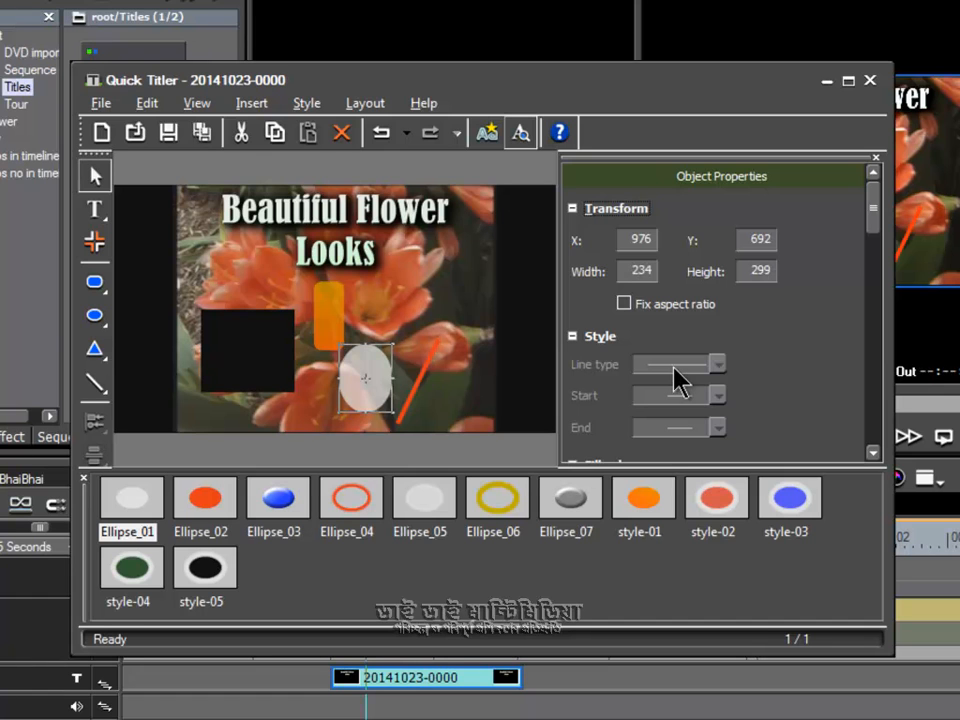
Give the slanted line a dashed line type with arrowheads at both its start and its end.
{"action": "left_click", "coordinate": [425, 368]}
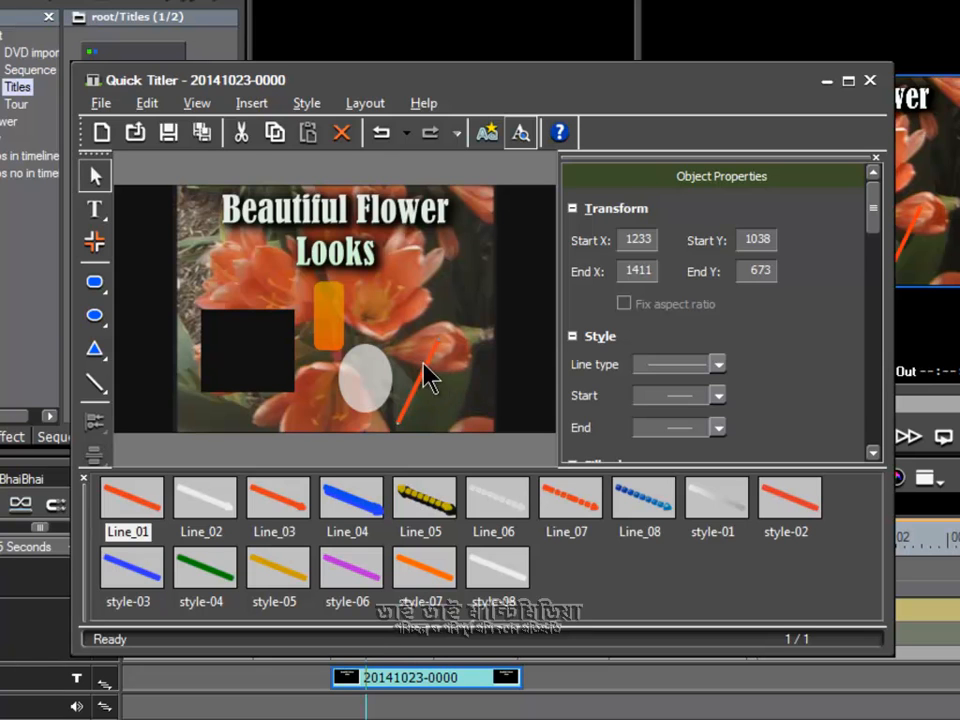
{"action": "left_click", "coordinate": [713, 368]}
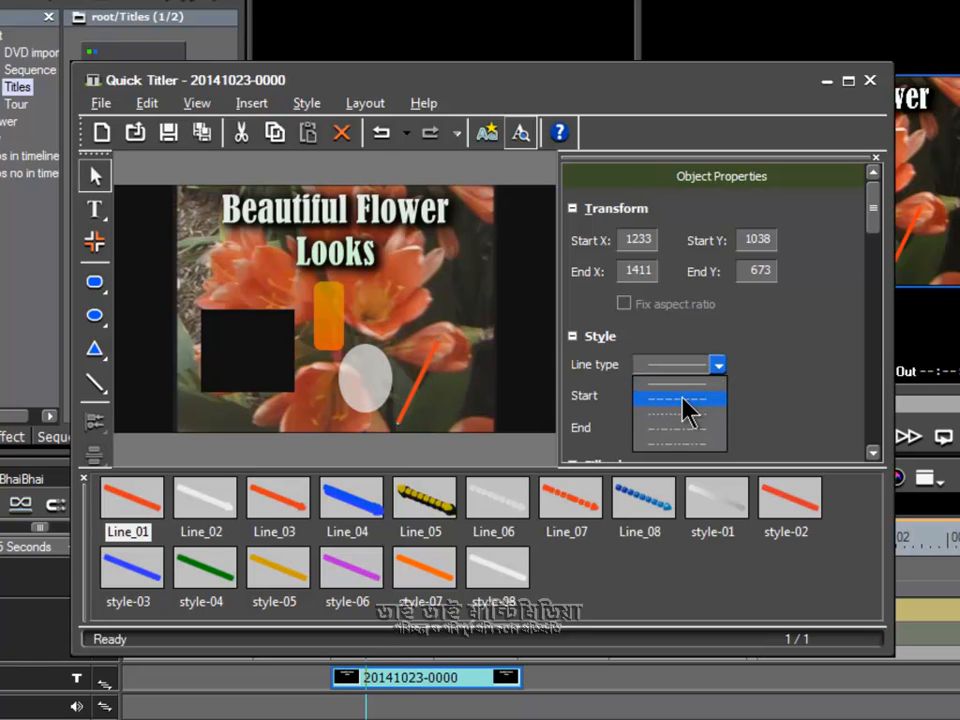
{"action": "left_click", "coordinate": [684, 400]}
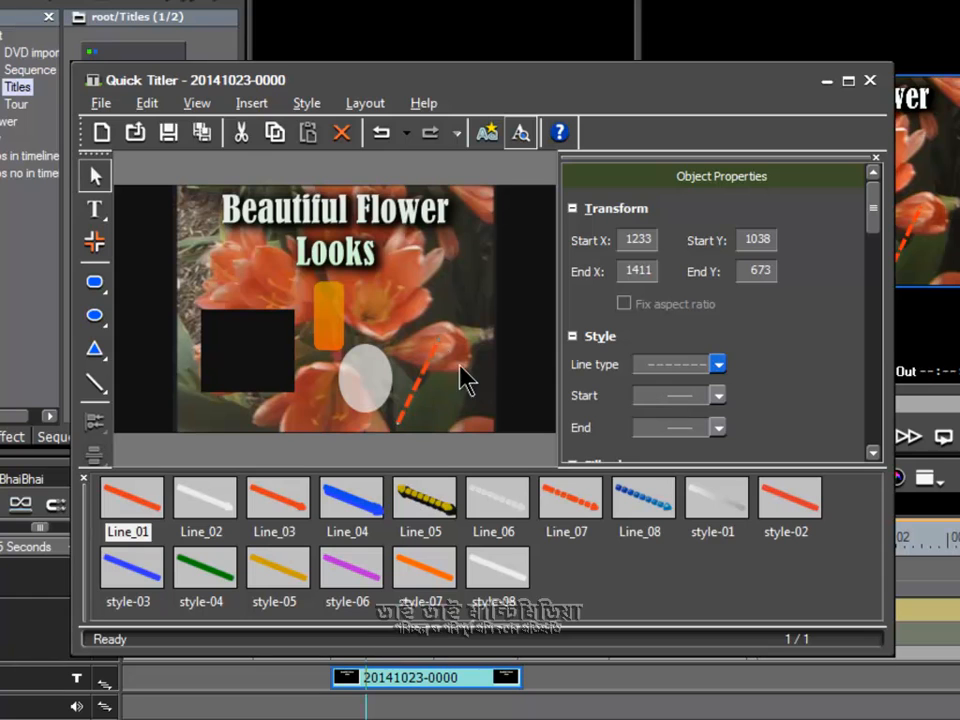
{"action": "left_click", "coordinate": [688, 397]}
{"action": "left_click", "coordinate": [675, 431]}
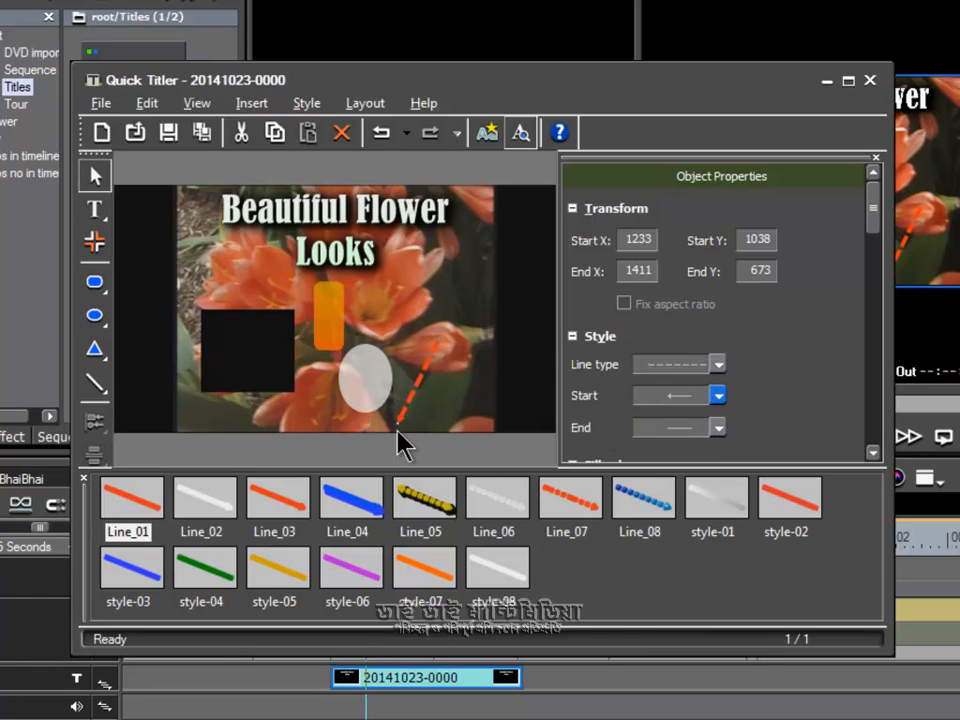
{"action": "left_click", "coordinate": [668, 428]}
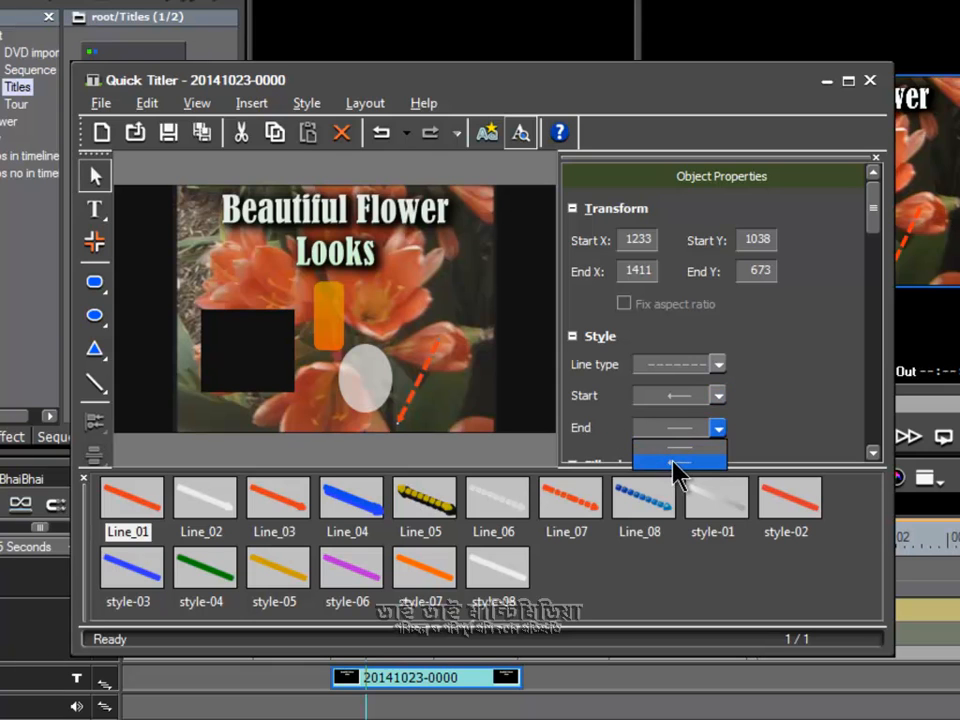
{"action": "left_click", "coordinate": [677, 465]}
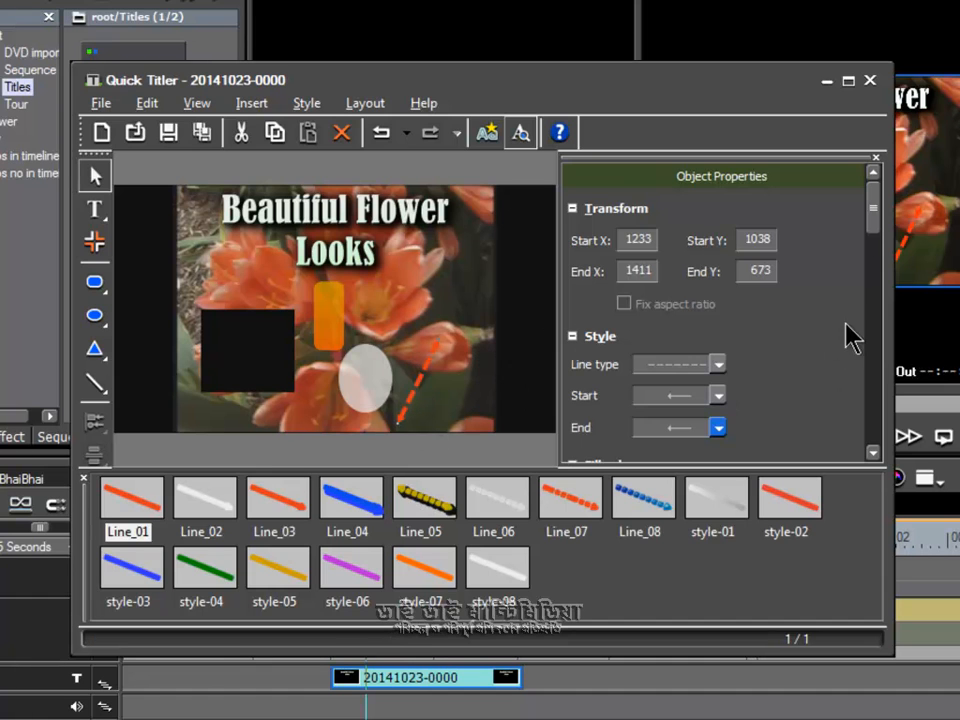
{"action": "mouse_move", "coordinate": [874, 222]}
{"action": "left_mouse_down"}
{"action": "mouse_move", "coordinate": [876, 250]}
{"action": "mouse_move", "coordinate": [872, 220]}
{"action": "left_mouse_up"}
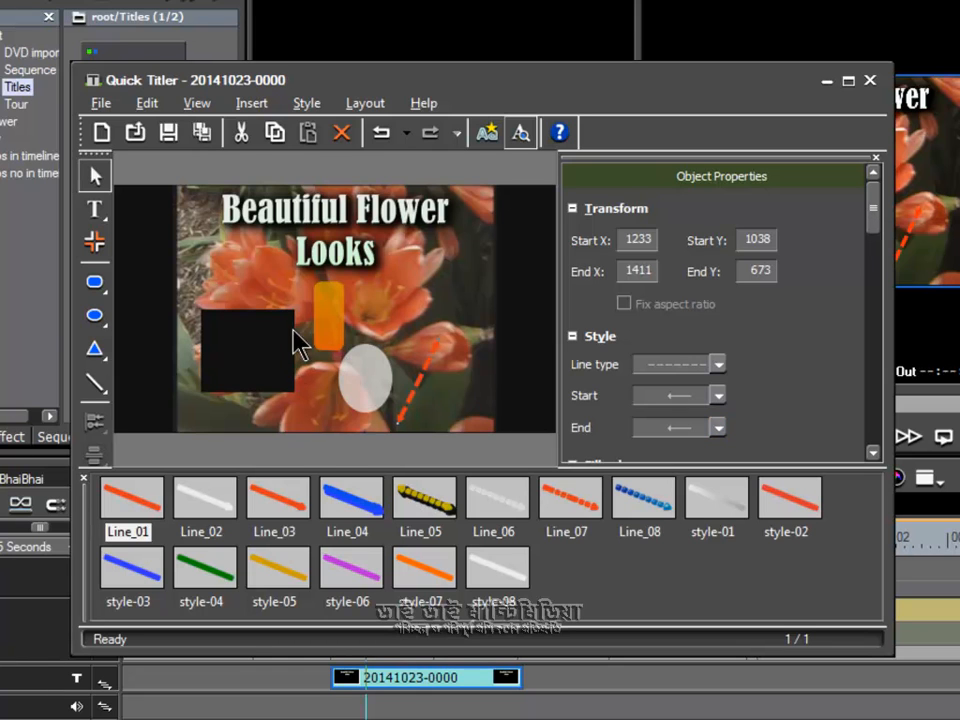
Reduce the rounded rectangle's fill to 1 color and set it to dark red (Red 138, Green 12, Blue -2).
{"action": "left_click", "coordinate": [331, 323]}
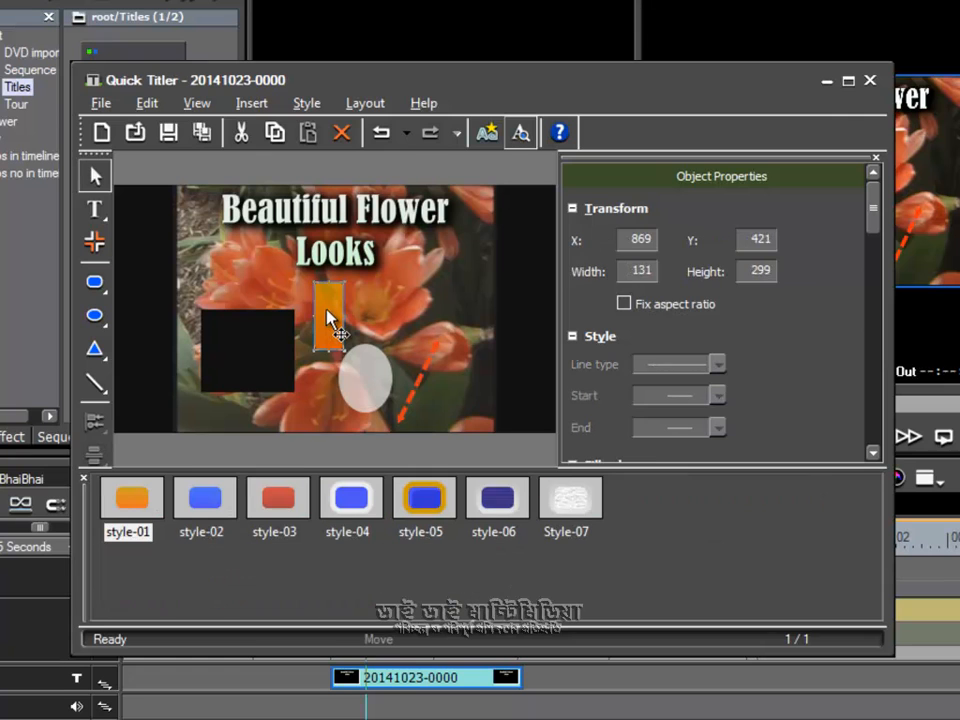
{"action": "left_click_drag", "start_coordinate": [872, 214], "coordinate": [868, 257]}
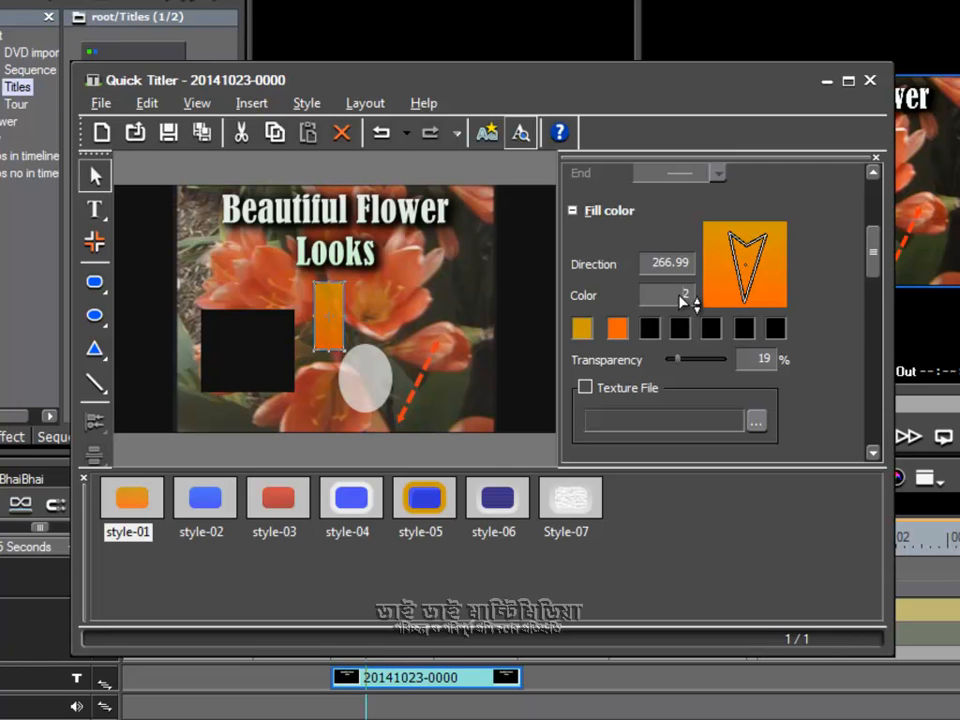
{"action": "left_click", "coordinate": [682, 309]}
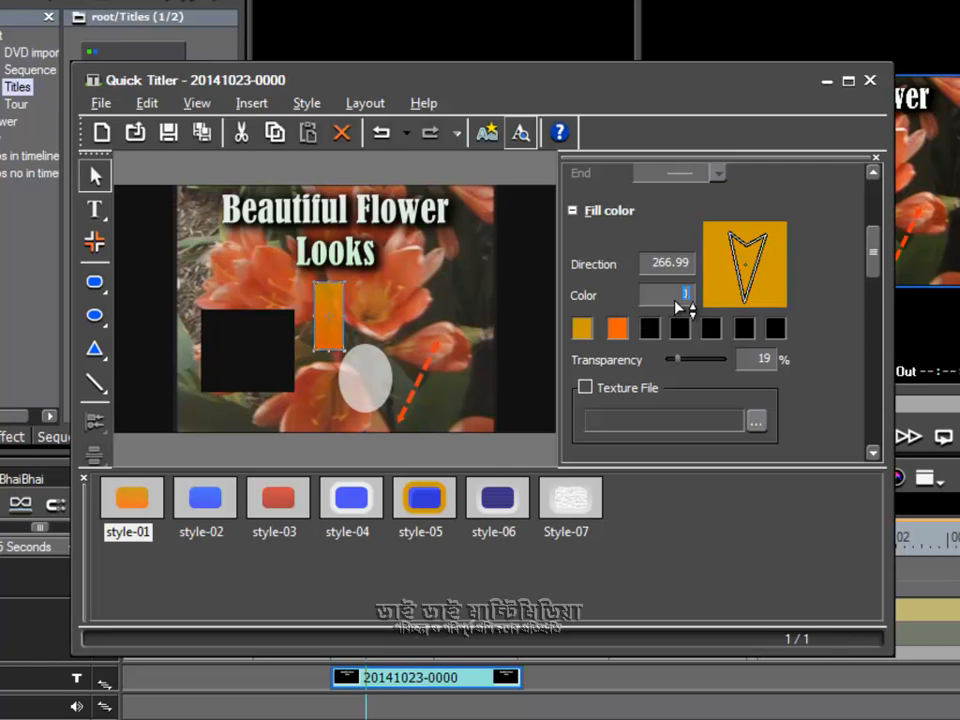
{"action": "double_click", "coordinate": [582, 329]}
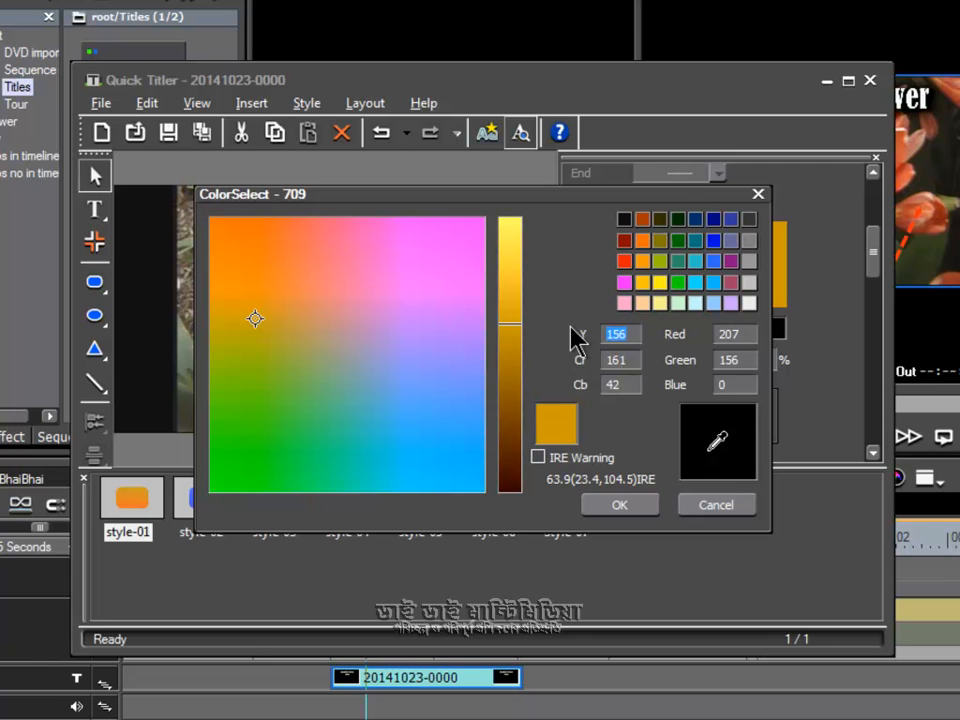
{"action": "left_click", "coordinate": [509, 452]}
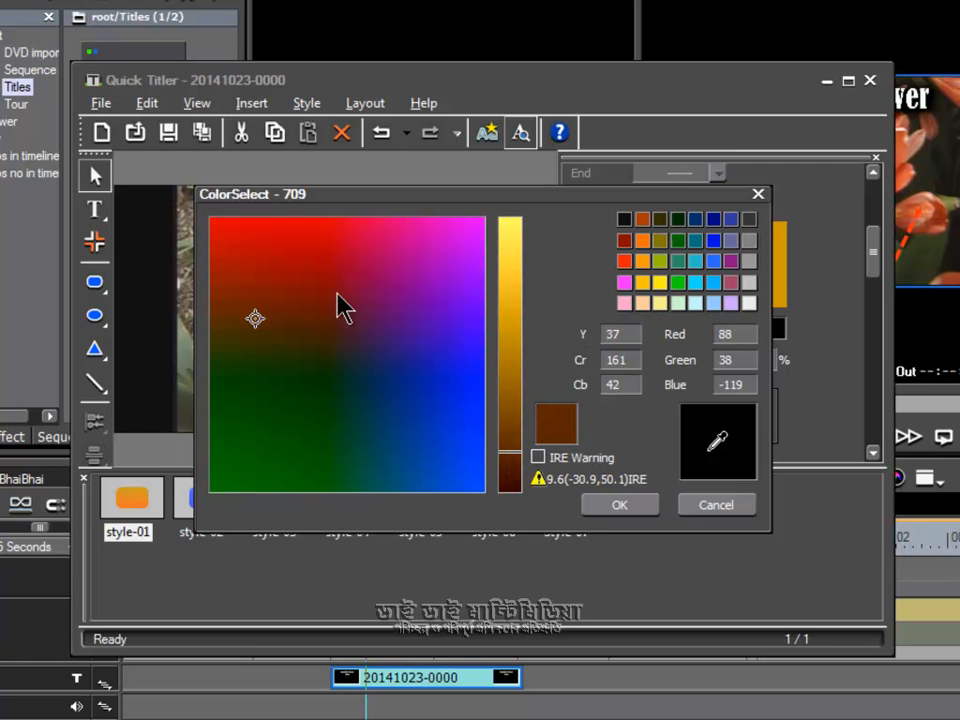
{"action": "left_click", "coordinate": [622, 245]}
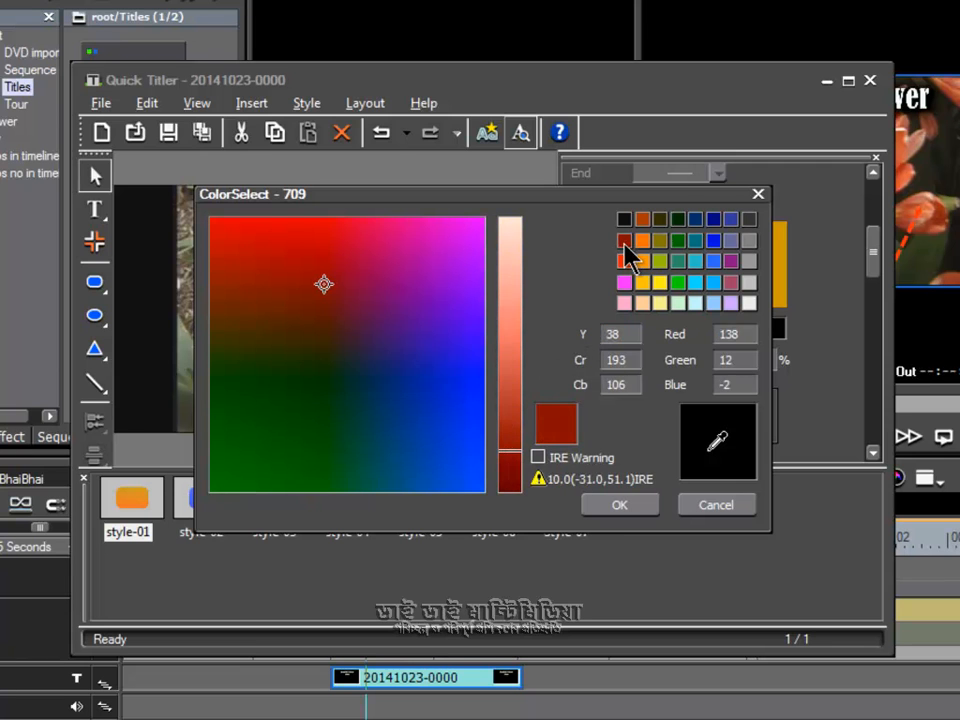
{"action": "left_click", "coordinate": [604, 510]}
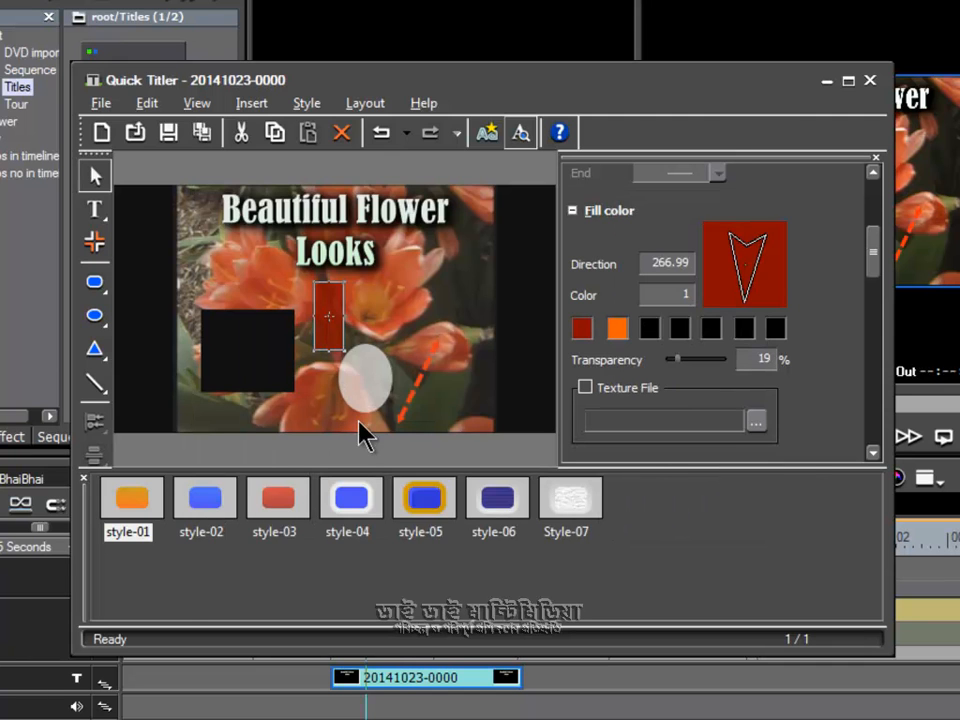
Set the white ellipse's fill transparency to 0%.
{"action": "left_click", "coordinate": [368, 394]}
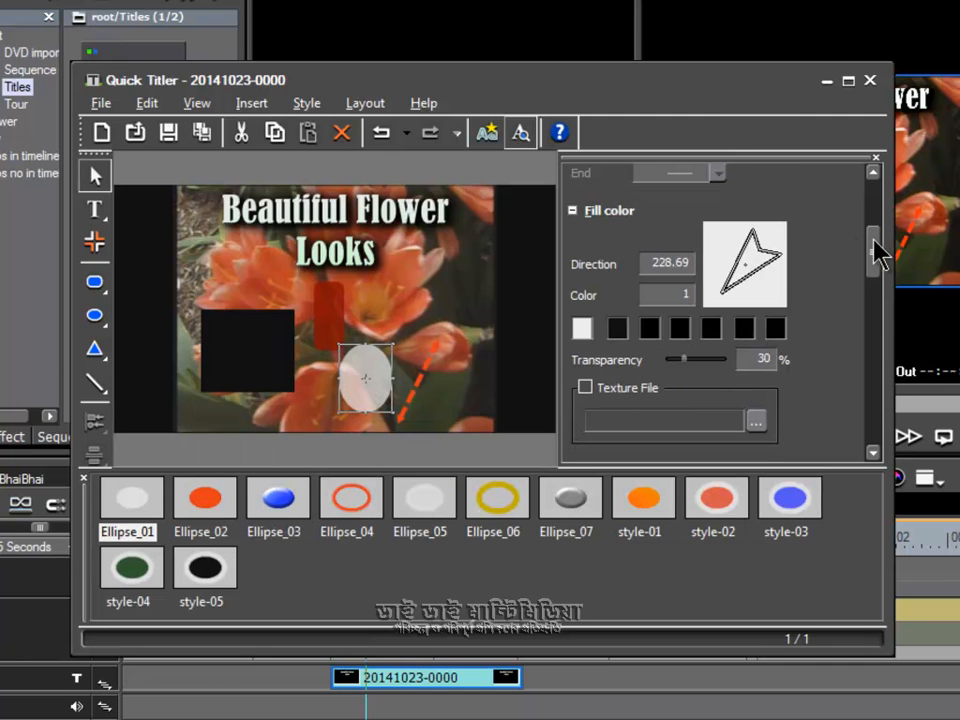
{"action": "left_click_drag", "start_coordinate": [878, 252], "coordinate": [874, 262]}
{"action": "left_click_drag", "start_coordinate": [681, 285], "coordinate": [669, 285]}
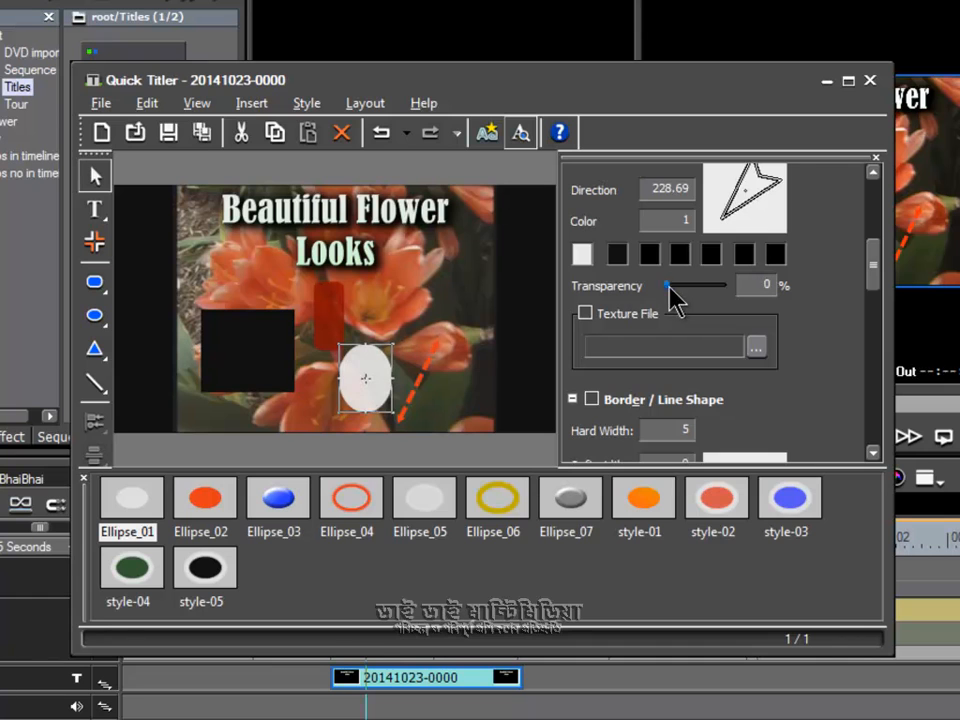
Set the hard width of the black rectangle's border to 4.
{"action": "left_click", "coordinate": [214, 366]}
{"action": "left_click_drag", "start_coordinate": [872, 268], "coordinate": [876, 305]}
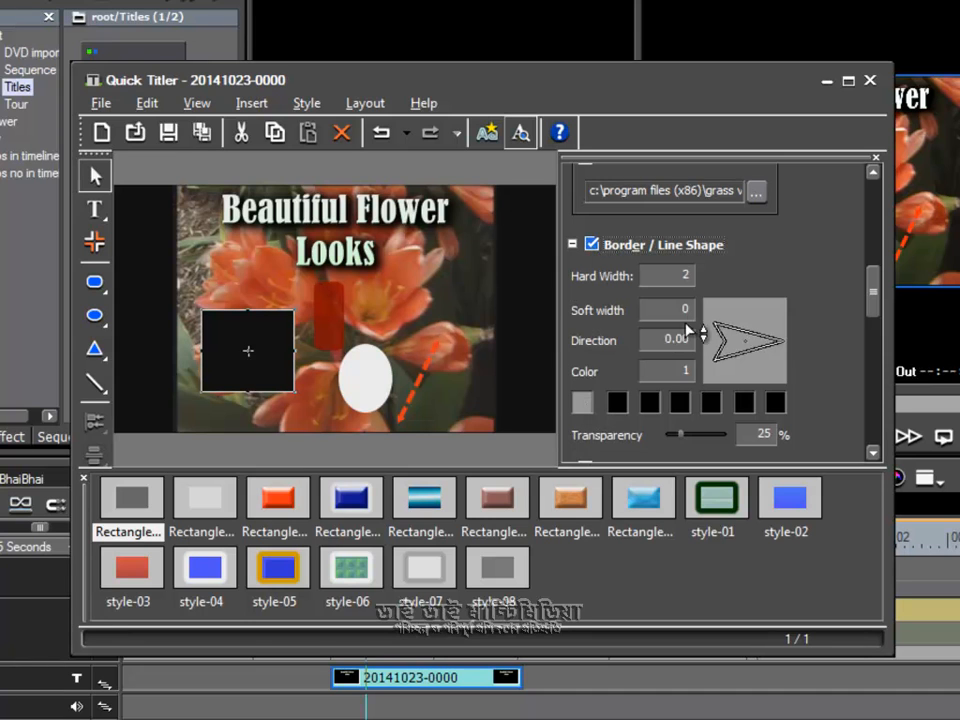
{"action": "left_click", "coordinate": [683, 276]}
{"action": "left_click", "coordinate": [405, 322]}
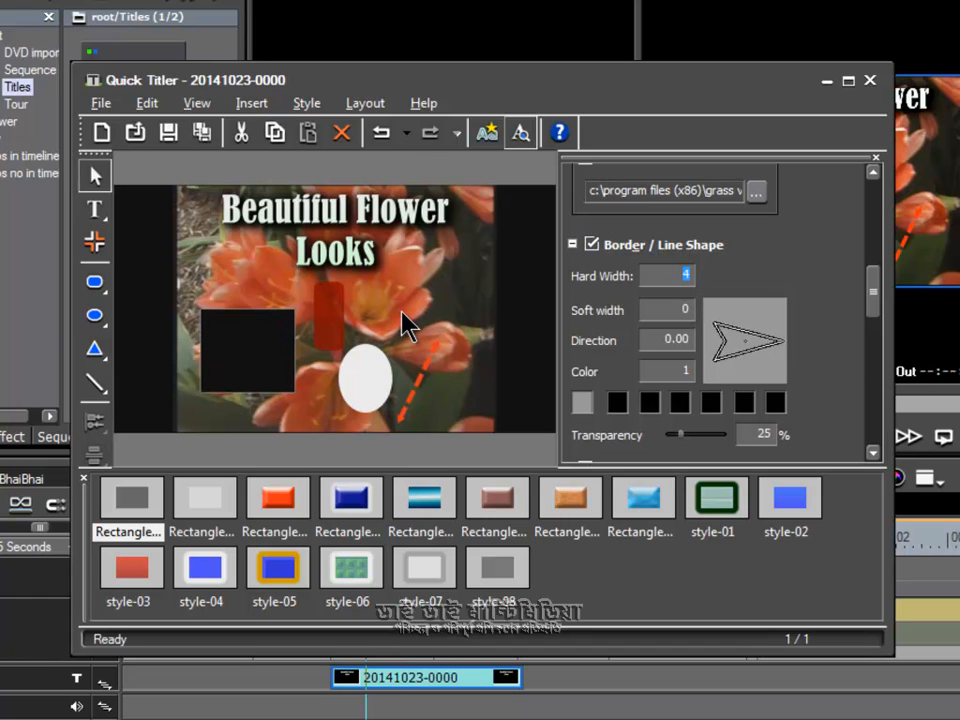
{"action": "left_click", "coordinate": [274, 364]}
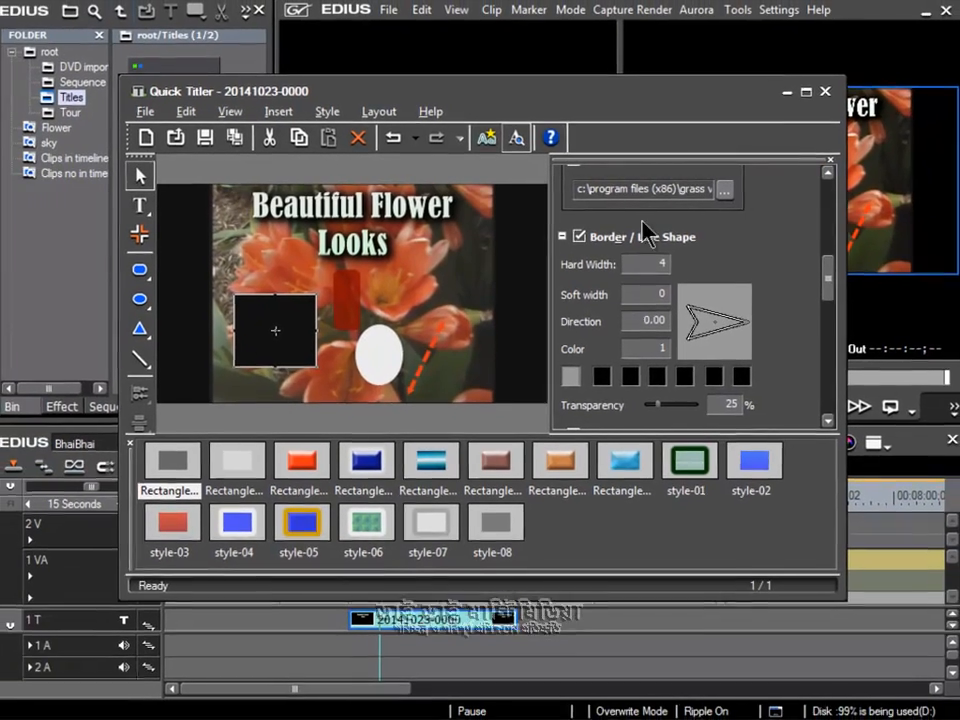